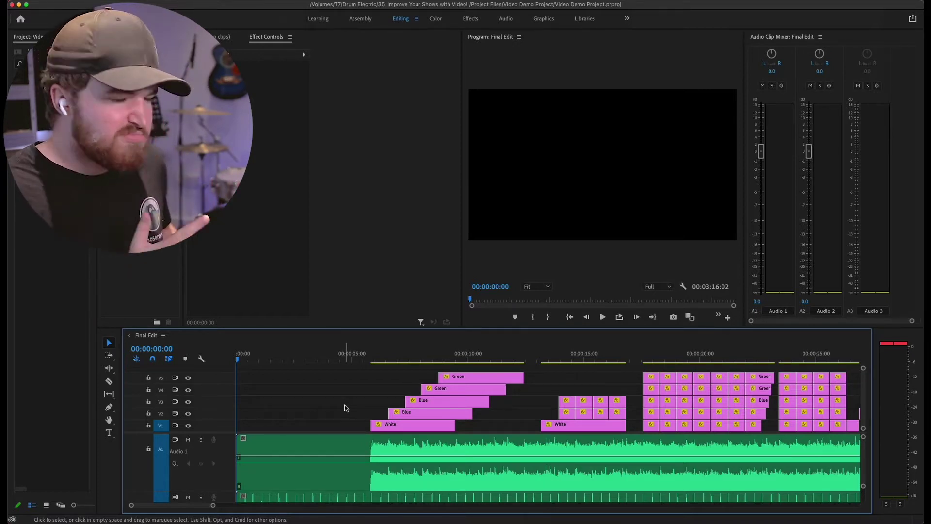
# Step: Play the Final Edit sequence from its beginning to about 00:00:42
pyautogui.press('space')
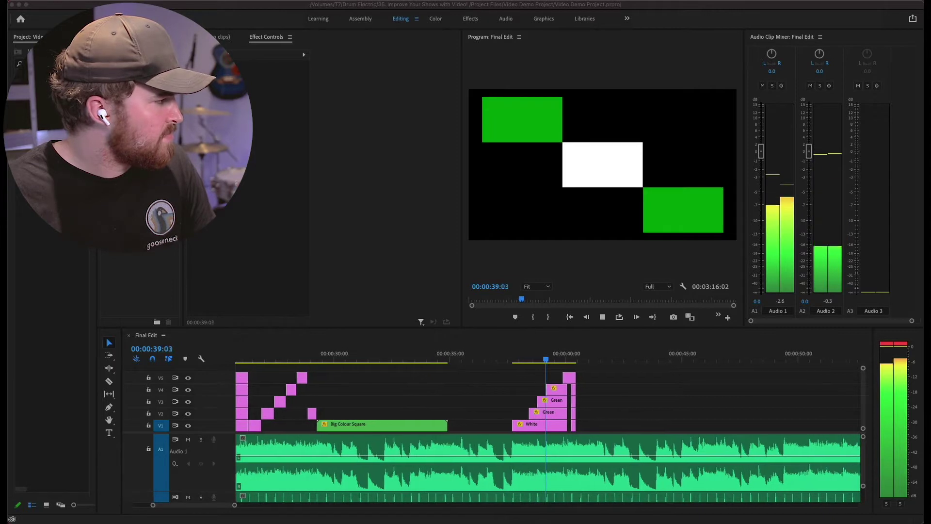
pyautogui.click(675, 374)
pyautogui.press('space')
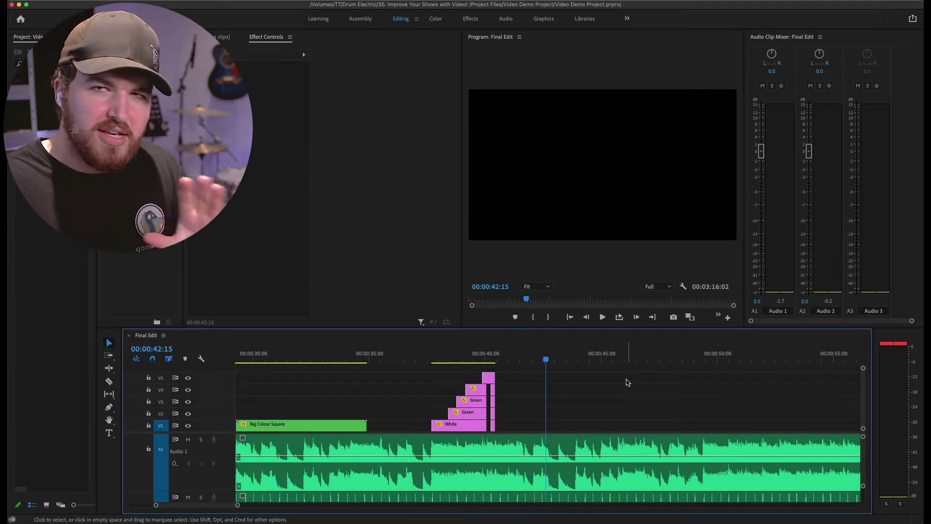
# Step: Play back the opening section of staggered White, Blue and Green clips from 00:00:05:15
pyautogui.hscroll(-6, 666, 404)
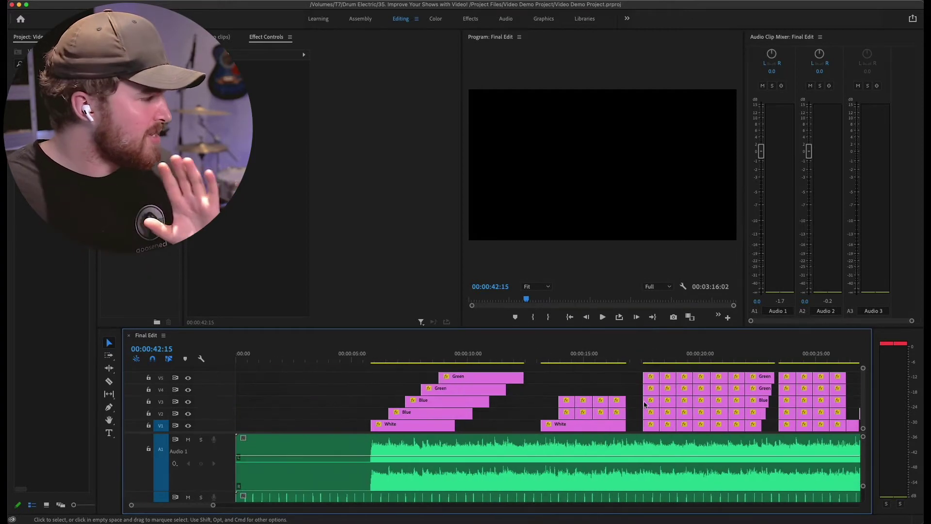
pyautogui.moveTo(371, 364)
pyautogui.mouseDown()
pyautogui.moveTo(456, 364)
pyautogui.moveTo(367, 365)
pyautogui.mouseUp()
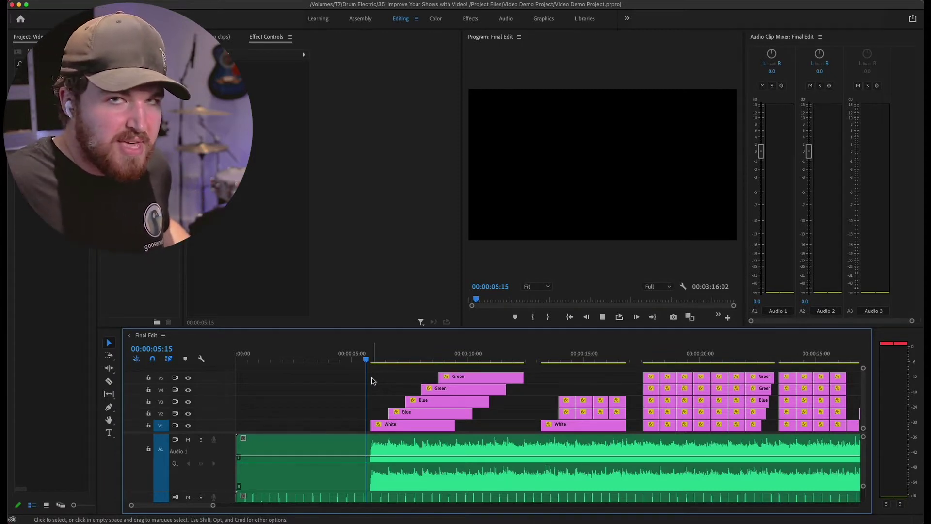
pyautogui.press('space')
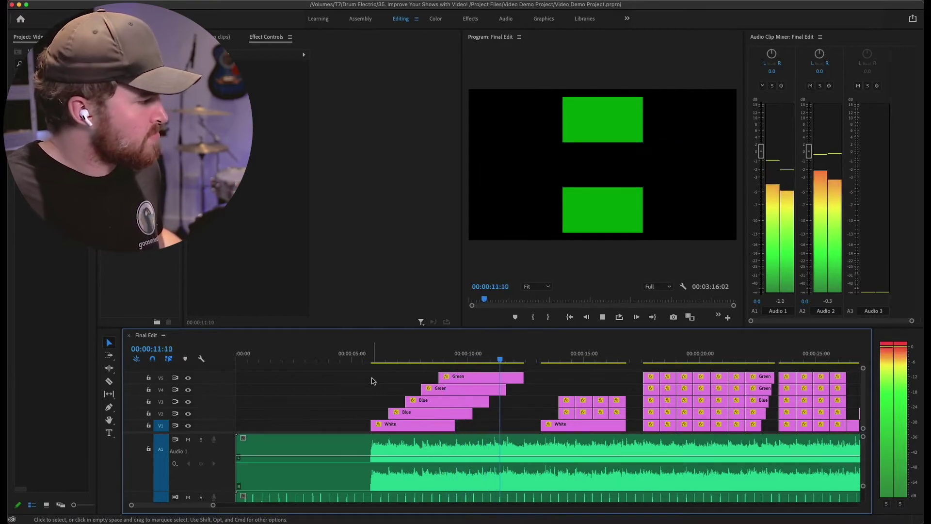
pyautogui.press('space')
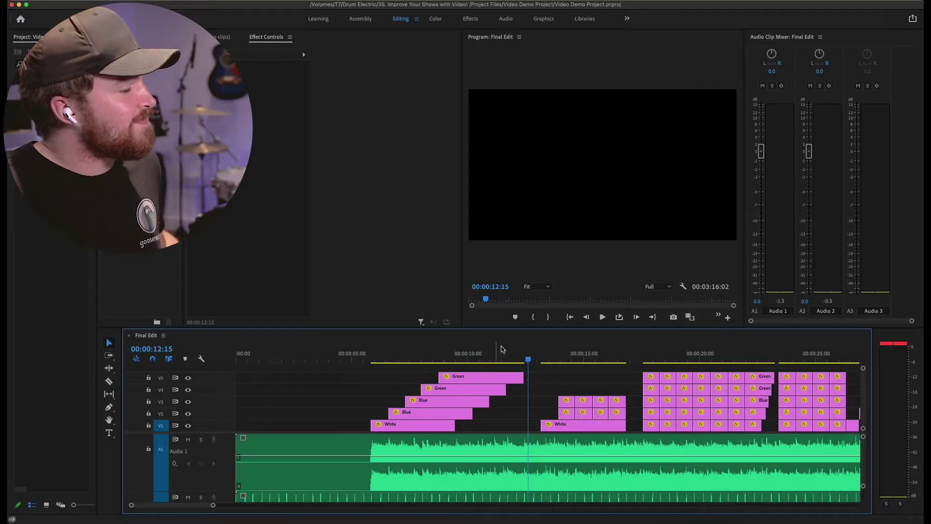
# Step: Scrub through the section with the second White clip and play the short single-block clips from 00:00:26:14
pyautogui.moveTo(538, 358); pyautogui.dragTo(621, 357)
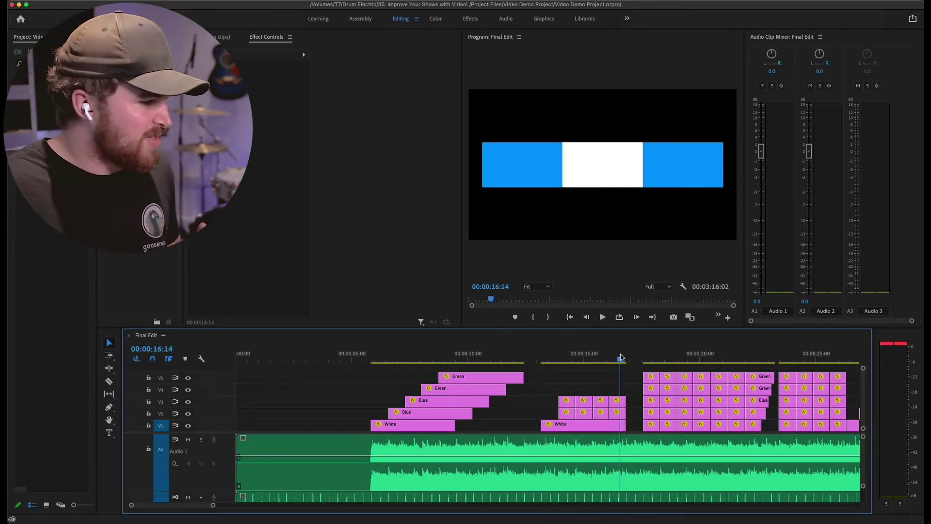
pyautogui.hscroll(5, 628, 403)
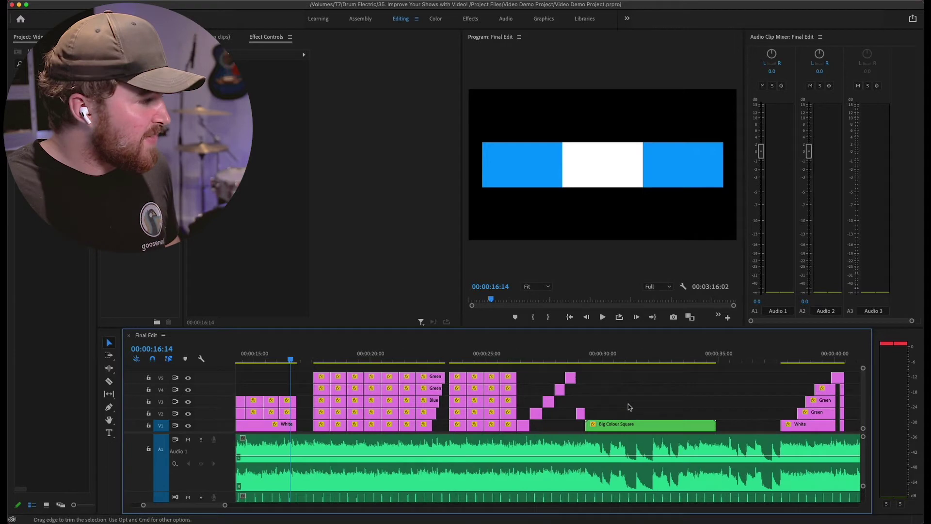
pyautogui.click(523, 361)
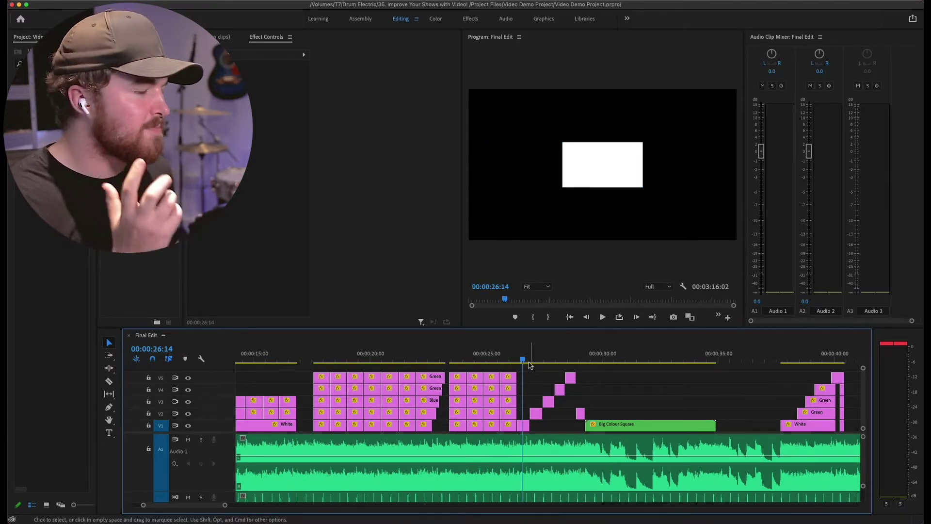
pyautogui.press('space')
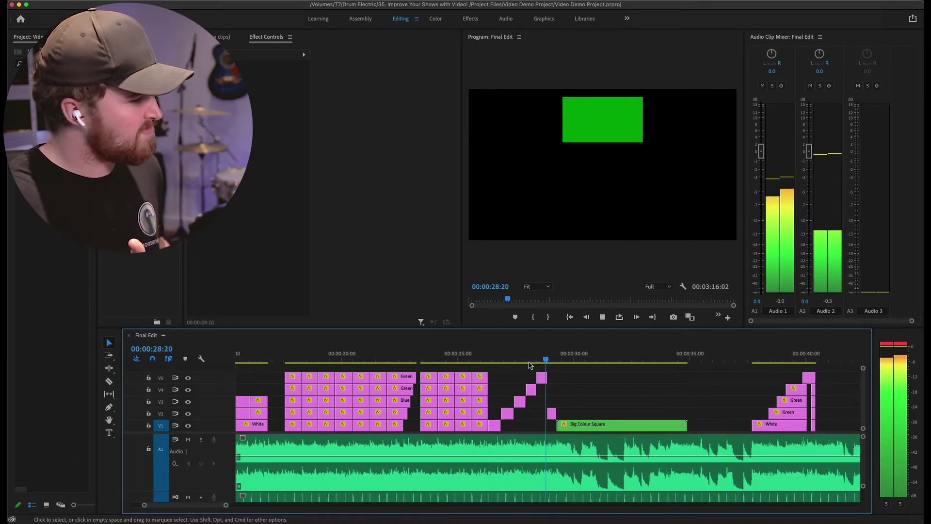
pyautogui.press('space')
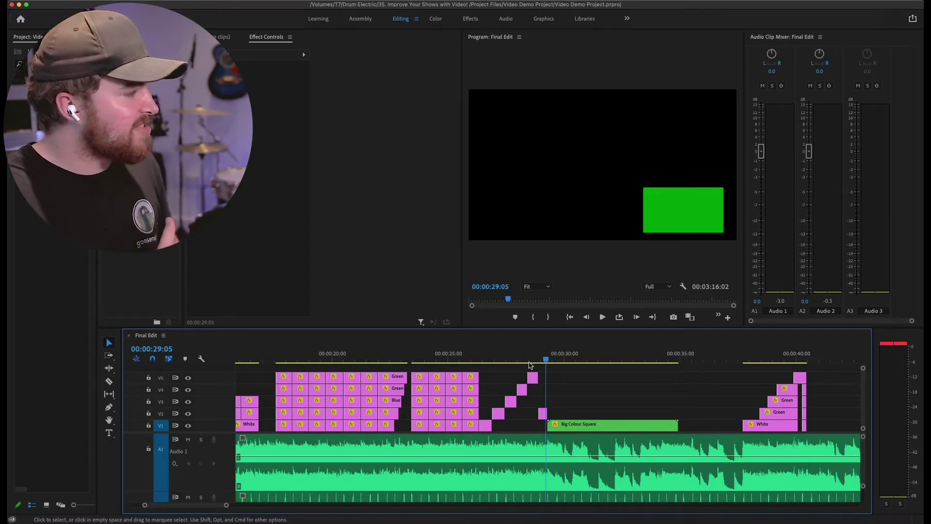
# Step: Scrub into the Big Colour Square clip to 00:00:31:07 and play the last group of staggered clips from 00:00:37:13
pyautogui.click(641, 421)
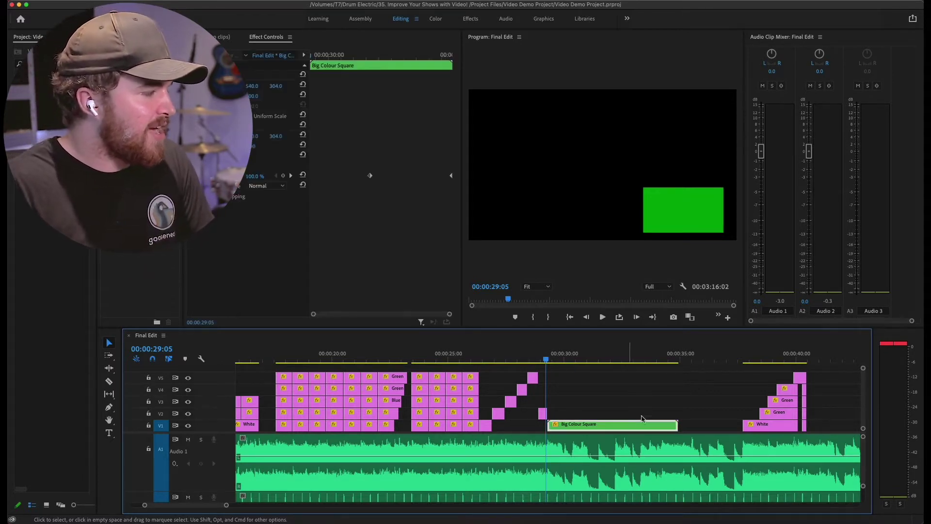
pyautogui.moveTo(549, 360); pyautogui.dragTo(596, 359)
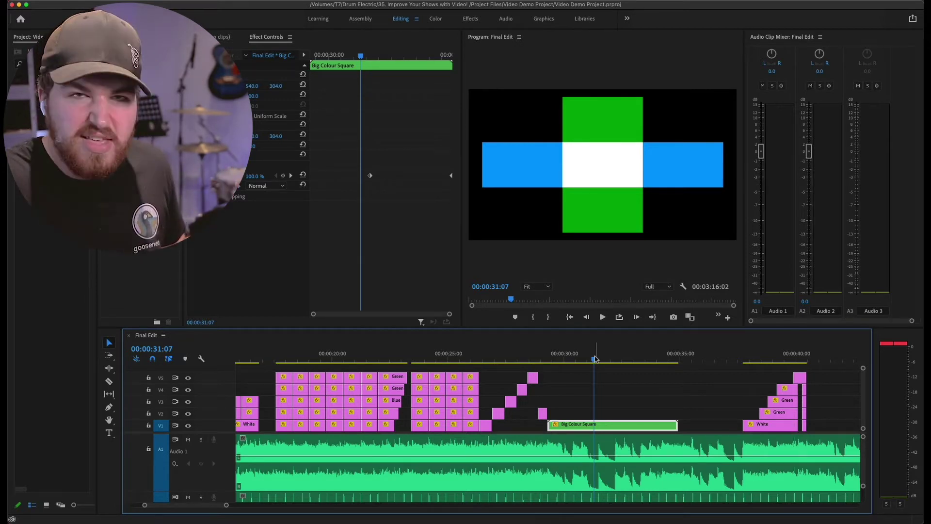
pyautogui.scroll(-3, 603, 362)
pyautogui.click(611, 360)
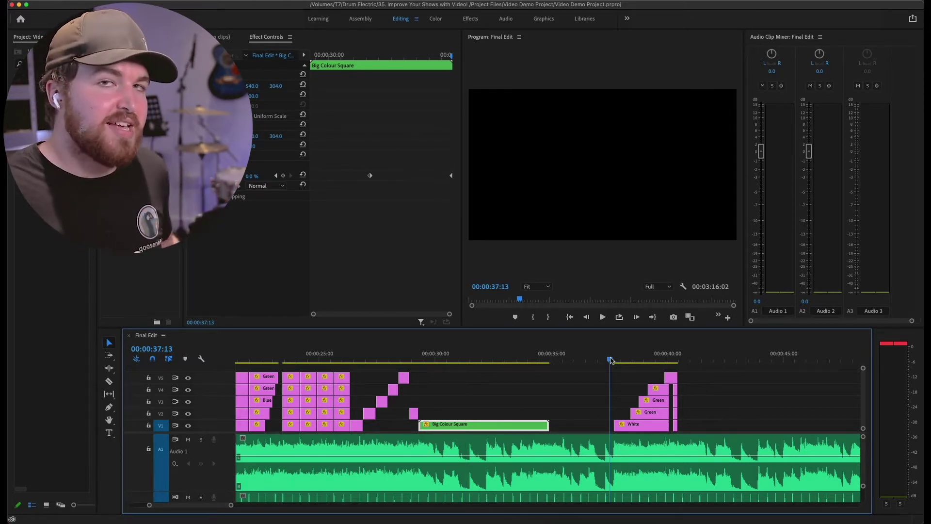
pyautogui.press('space')
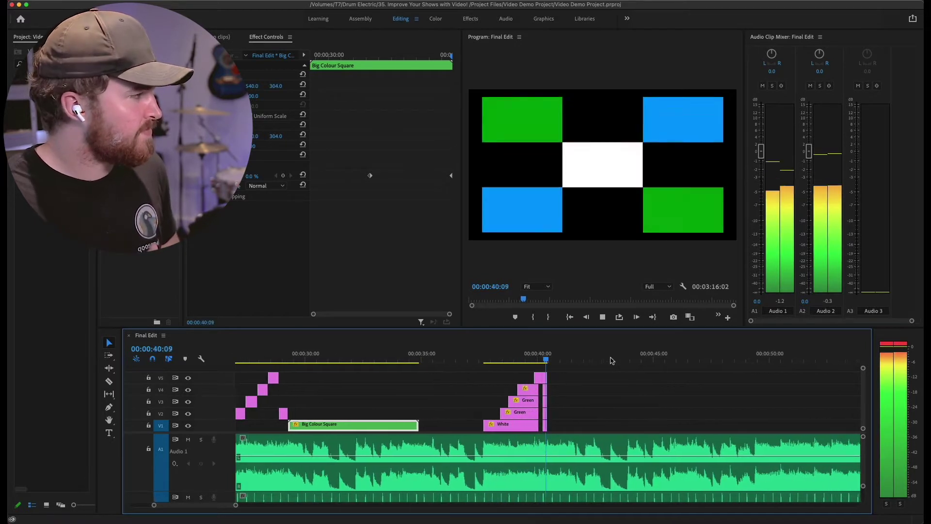
pyautogui.press('space')
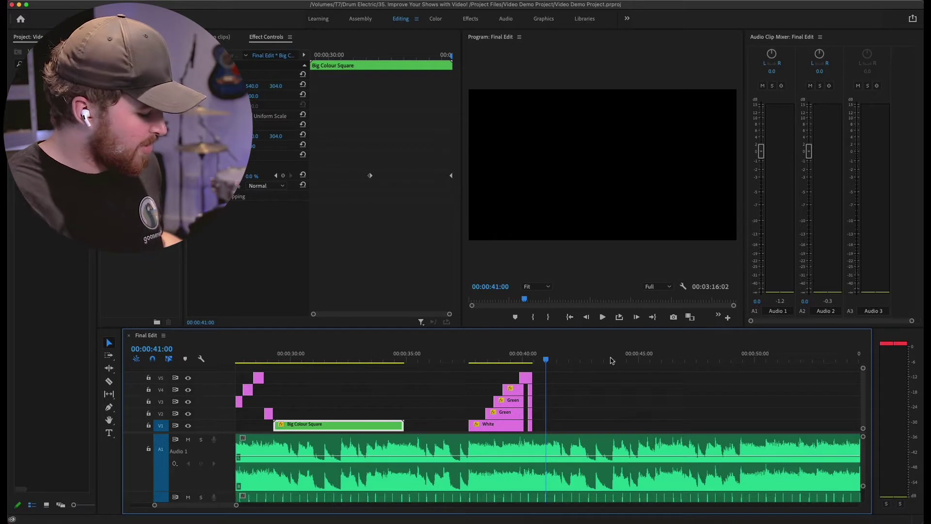
# Step: Open the export settings for the Final Edit sequence and keep it a video-only H.264 export with audio off
pyautogui.press('super+m')
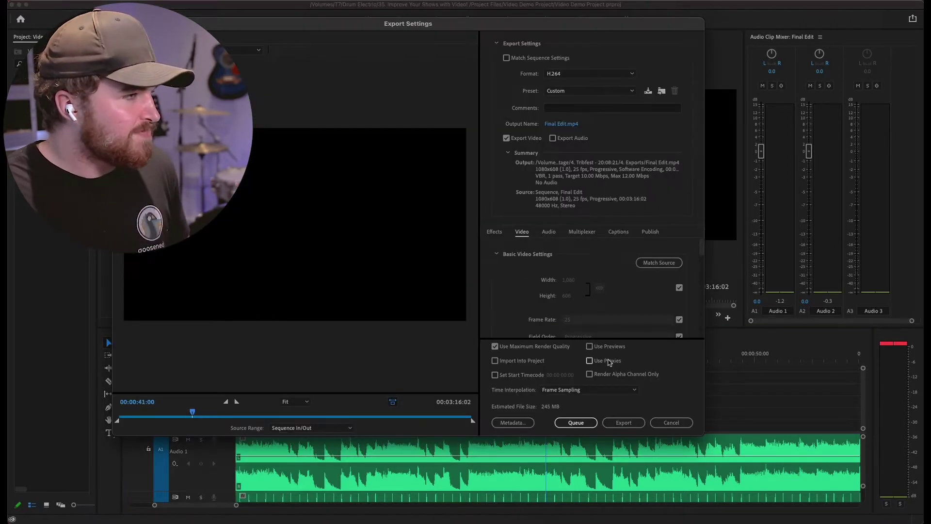
pyautogui.moveTo(307, 29); pyautogui.dragTo(354, 41)
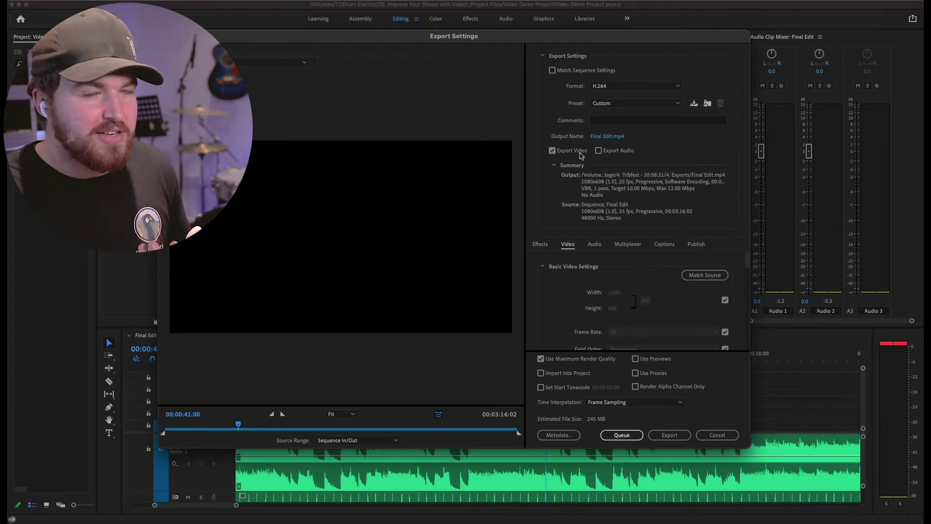
pyautogui.click(599, 150)
pyautogui.click(599, 151)
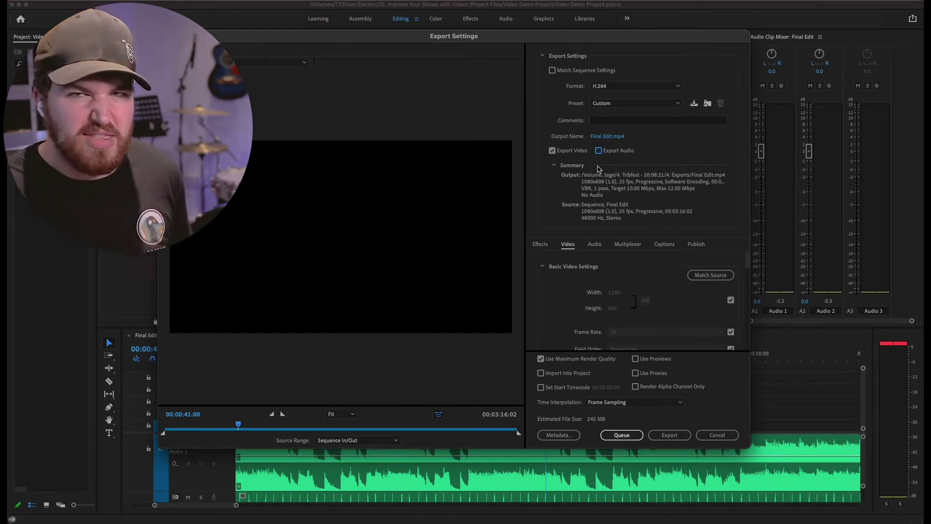
pyautogui.scroll(-5, 578, 282)
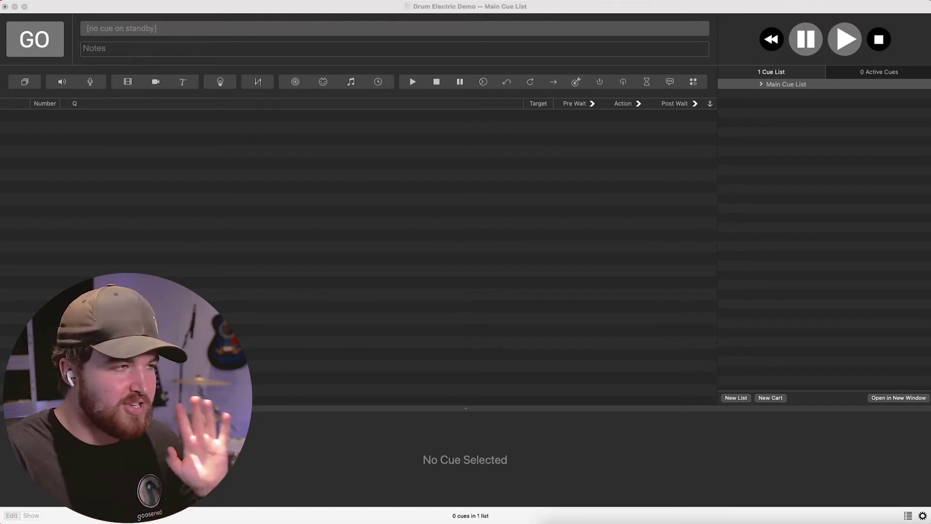
# Step: In QLab, add Click.wav, Track.wav and Final Projected Video.mp4 as cues to the Main Cue List
pyautogui.moveTo(902, 290); pyautogui.dragTo(358, 232)
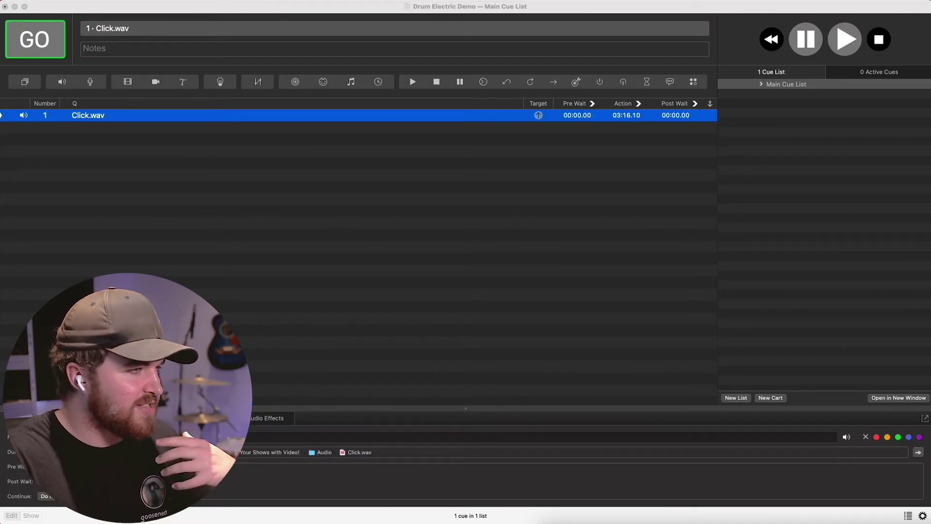
pyautogui.moveTo(928, 278); pyautogui.dragTo(366, 206)
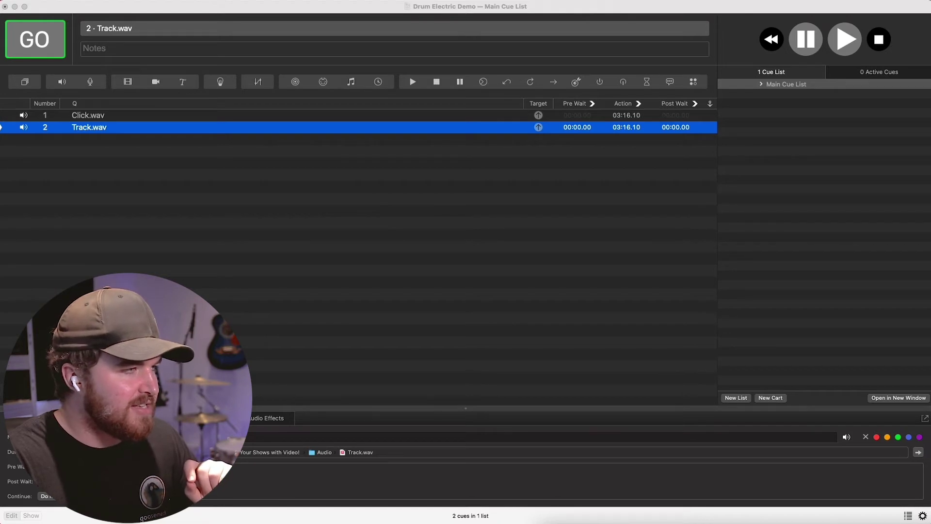
pyautogui.moveTo(927, 279); pyautogui.dragTo(326, 250)
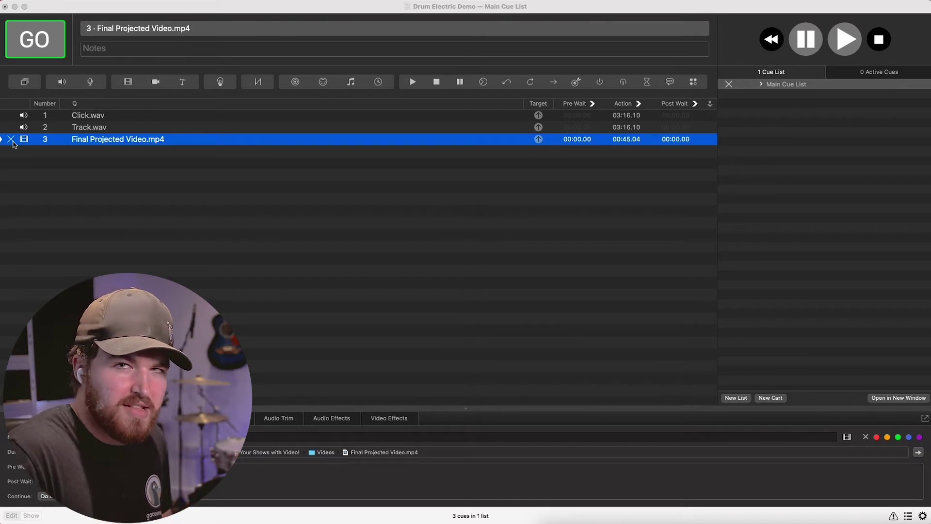
pyautogui.click(281, 163)
# Step: Trigger the Click.wav and Track.wav cues separately, one after the other, and stop all playback
pyautogui.click(153, 119)
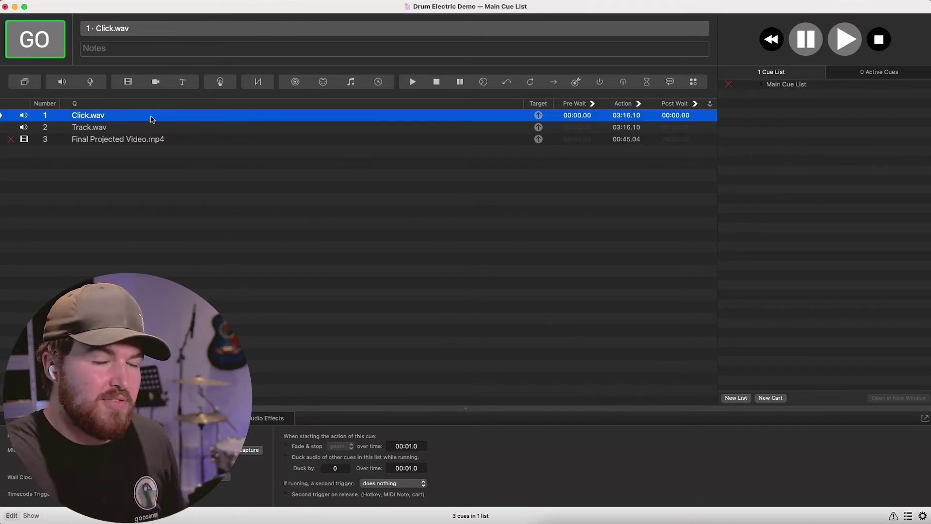
pyautogui.click(31, 39)
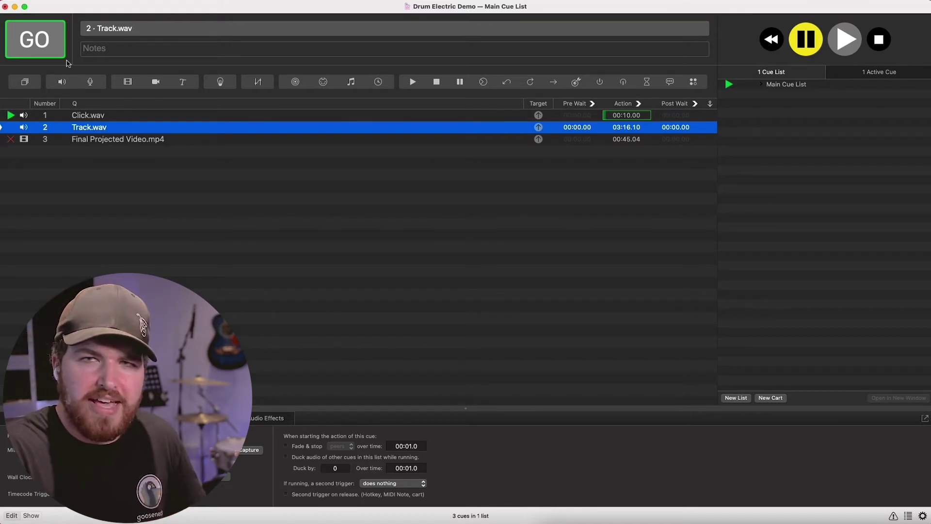
pyautogui.press('space')
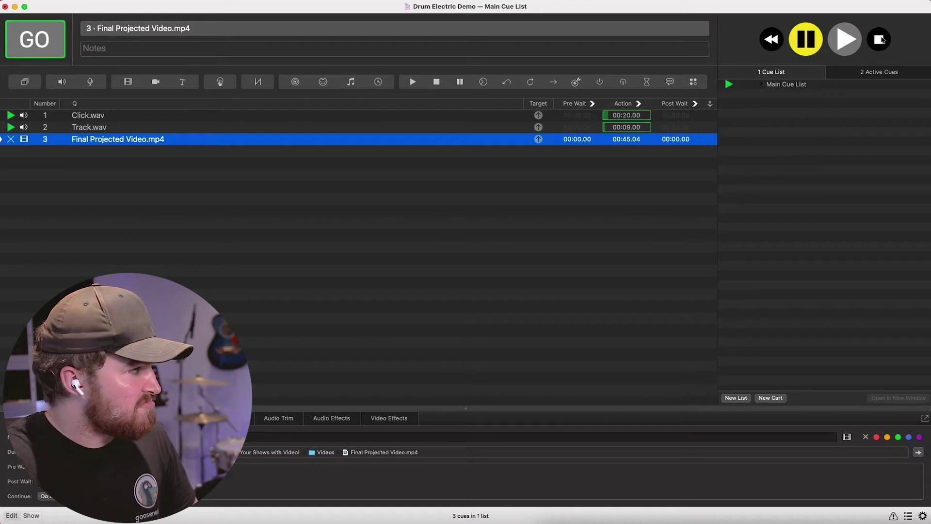
pyautogui.click(880, 39)
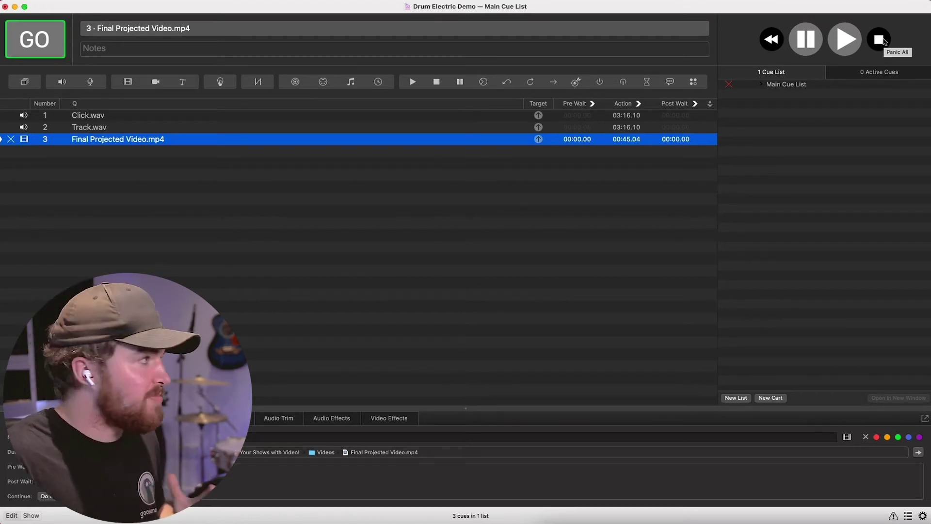
# Step: Set the Click.wav cue's continue mode to Auto-continue
pyautogui.press('Up')
pyautogui.press('Up')
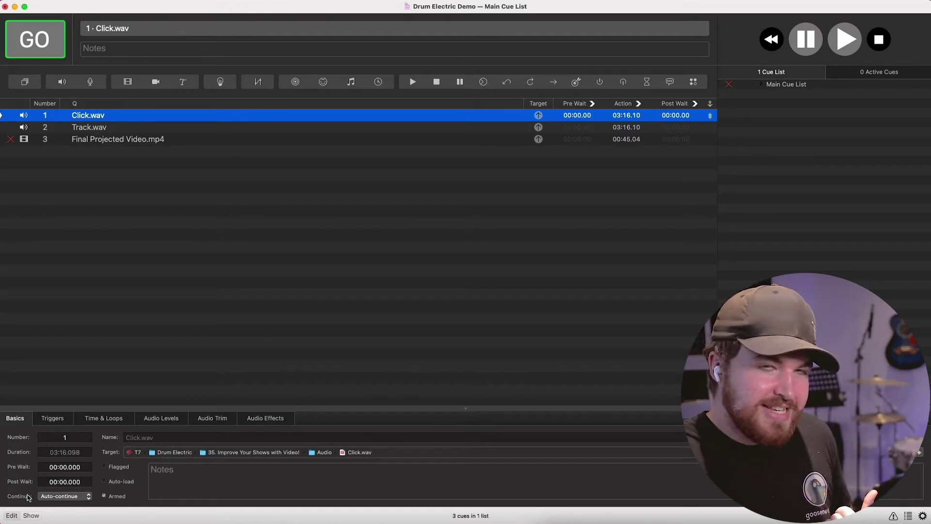
pyautogui.click(44, 497)
pyautogui.click(70, 484)
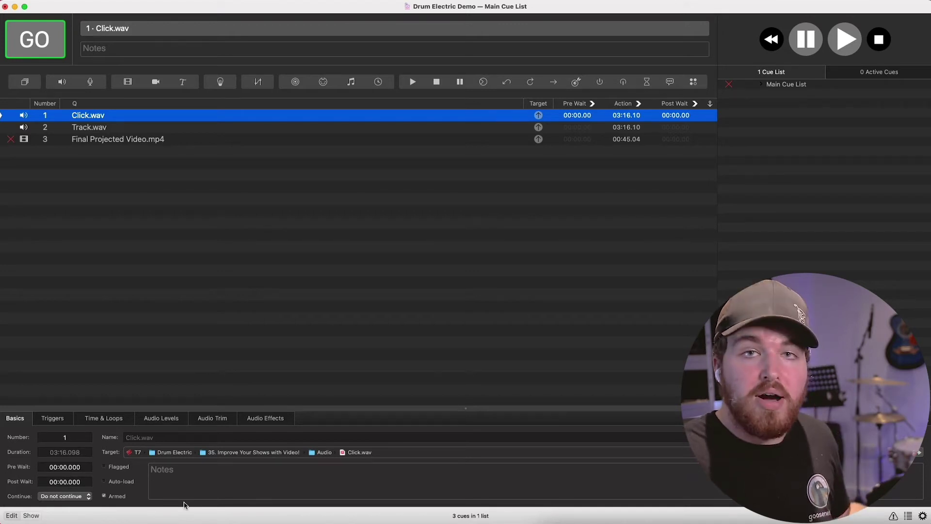
pyautogui.click(64, 496)
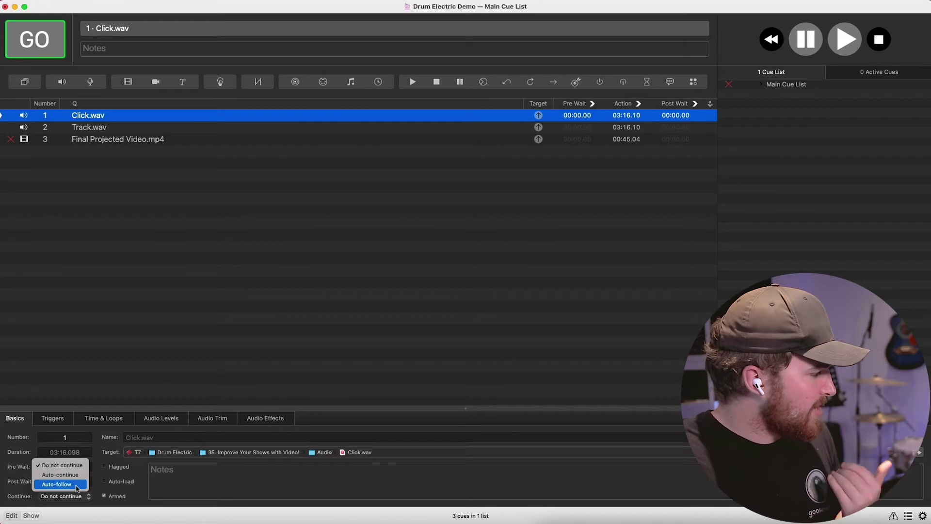
pyautogui.click(79, 476)
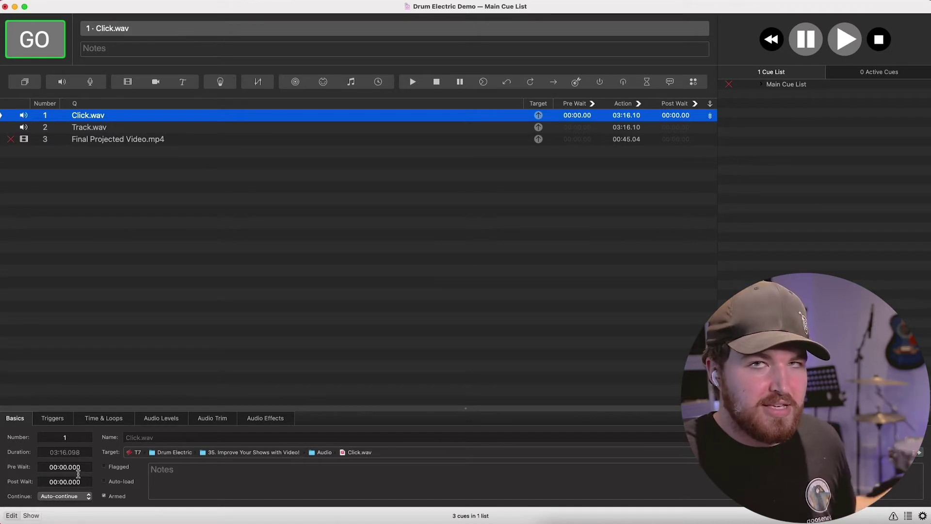
pyautogui.click(78, 496)
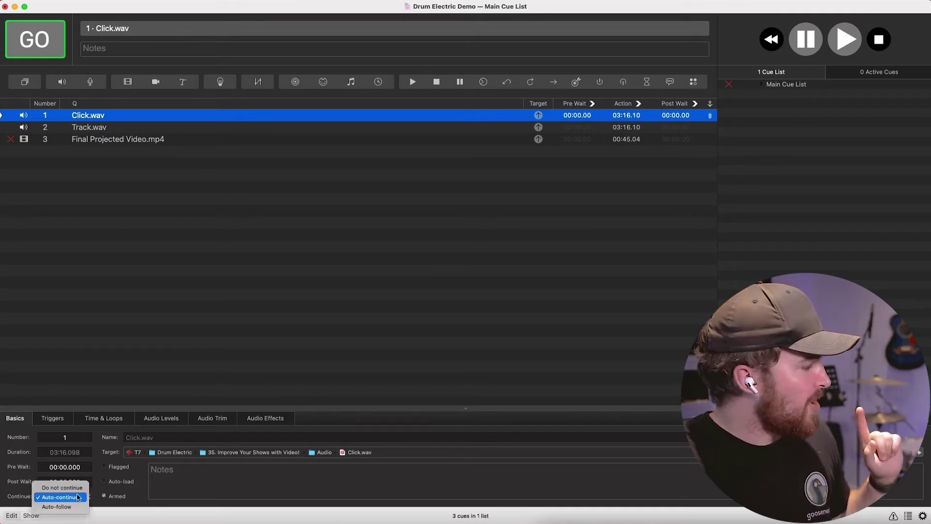
pyautogui.click(179, 354)
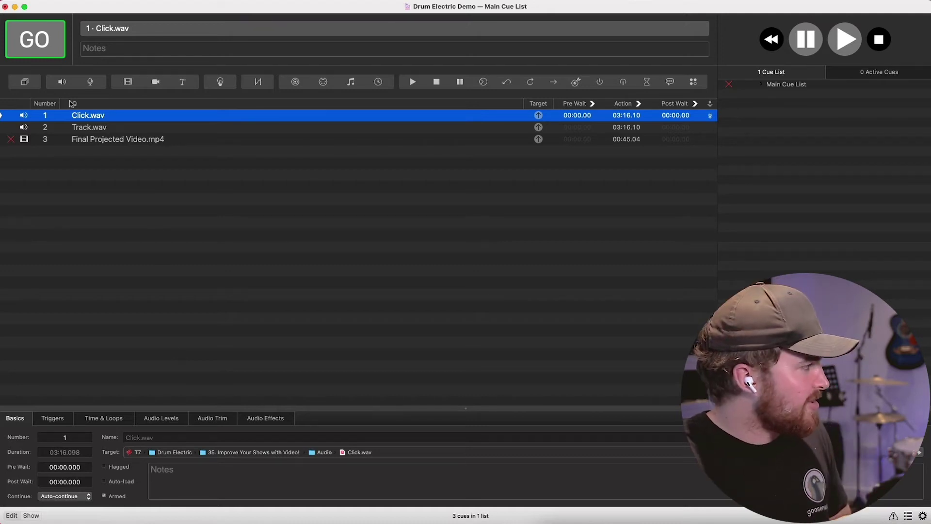
# Step: Run the Click.wav cue so Track.wav starts with it, and stop all playback
pyautogui.click(35, 41)
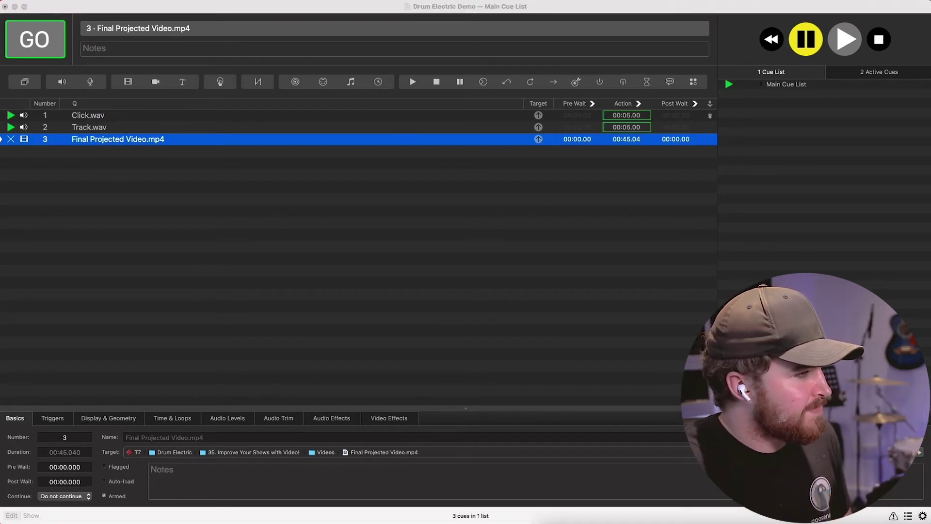
pyautogui.click(405, 318)
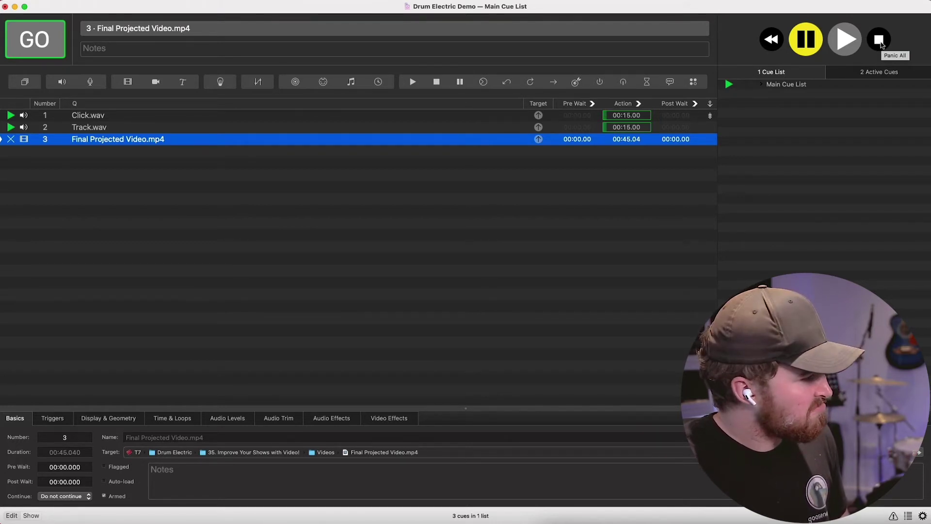
pyautogui.click(879, 40)
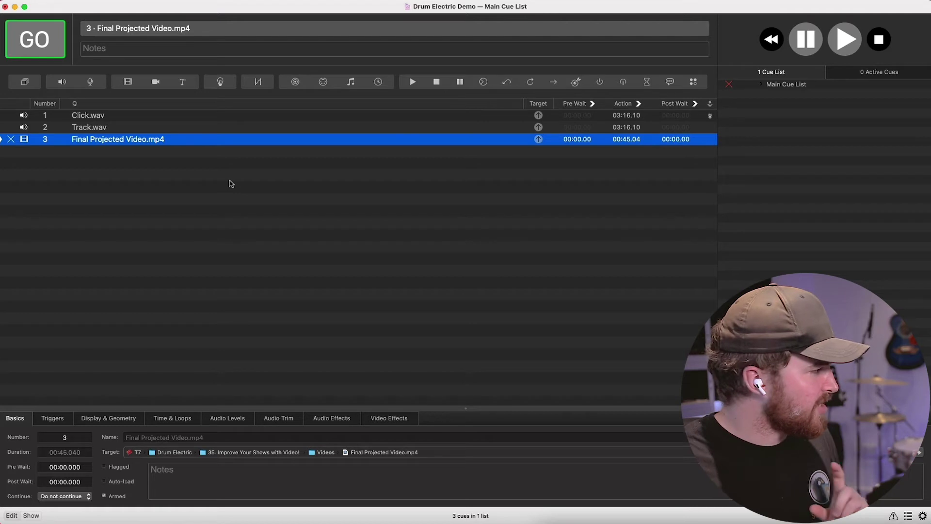
# Step: Check the Final Projected Video.mp4 cue's error in the workspace status warnings, and close the status window
pyautogui.click(163, 163)
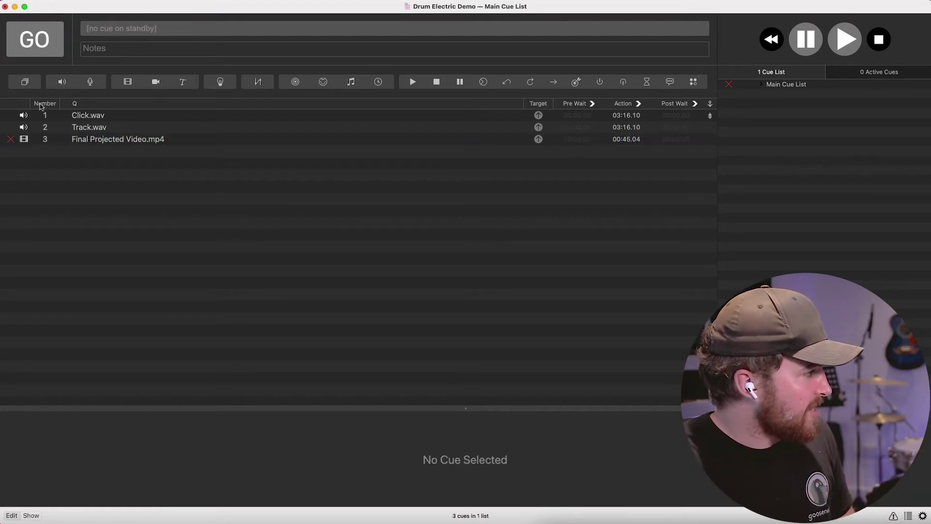
pyautogui.click(11, 142)
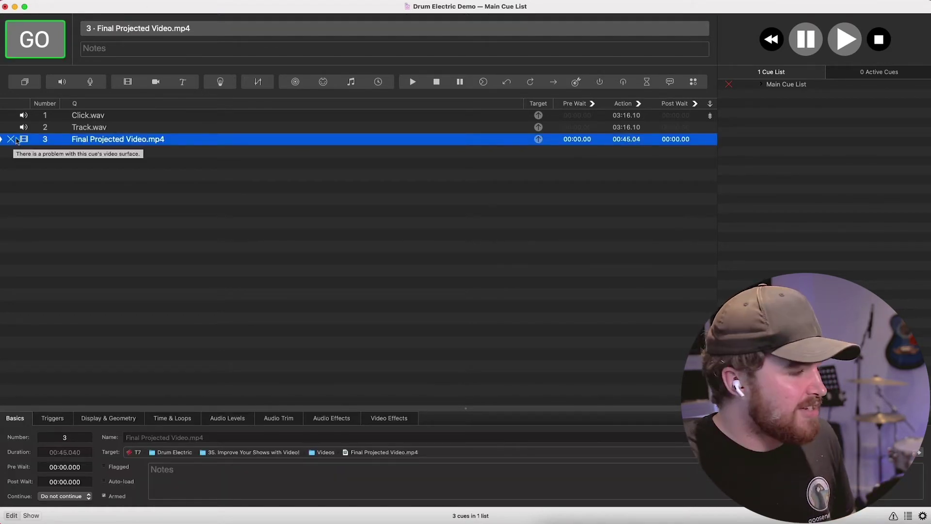
pyautogui.click(893, 516)
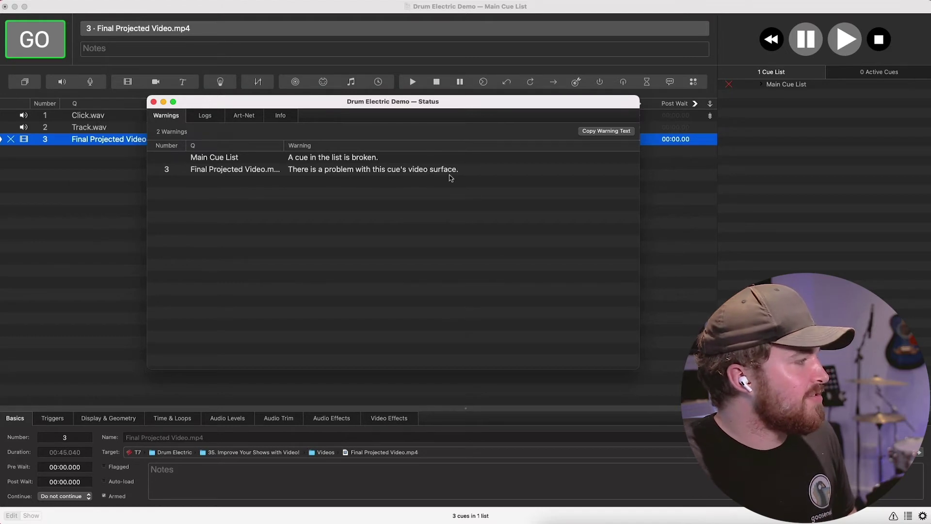
pyautogui.click(154, 102)
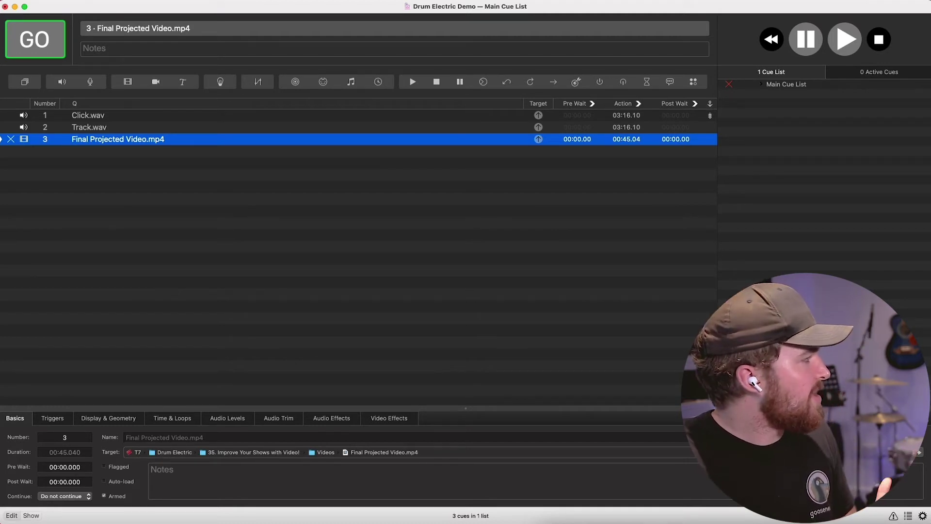
# Step: Show the Audition window, shrink it and place it beneath the cue rows so the cue list stays visible
pyautogui.click(173, 1)
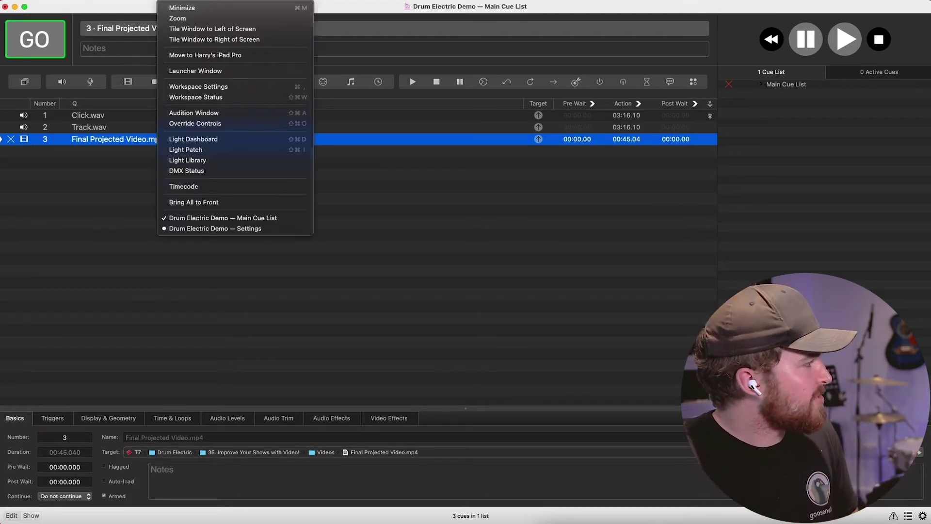
pyautogui.click(245, 113)
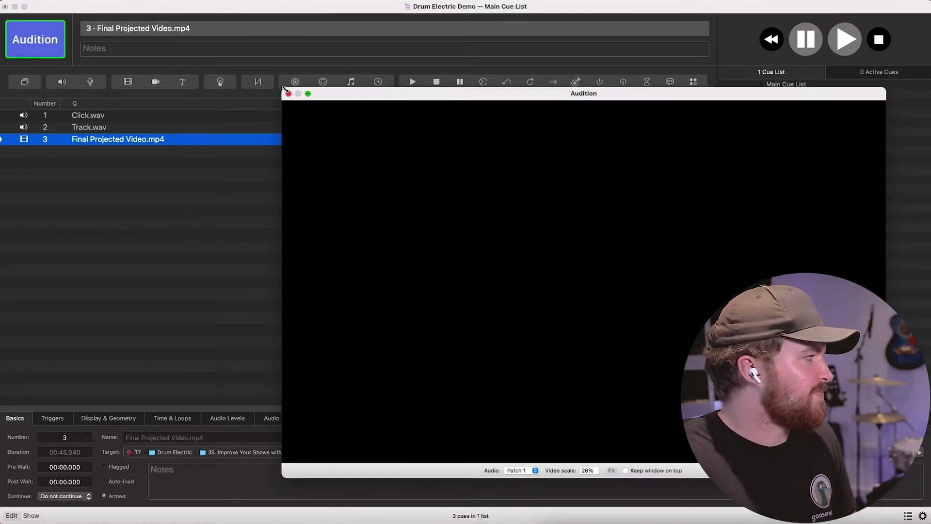
pyautogui.moveTo(284, 87); pyautogui.dragTo(495, 235)
pyautogui.moveTo(597, 245); pyautogui.dragTo(612, 206)
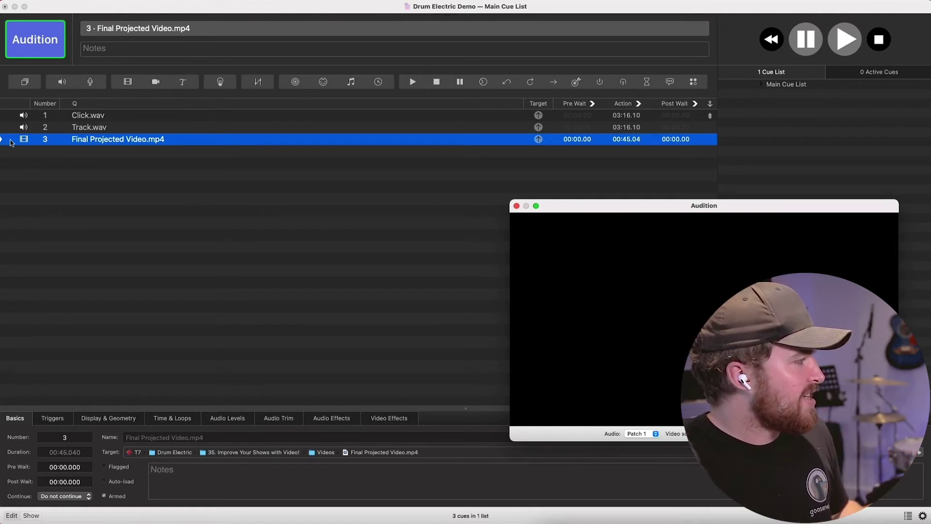
pyautogui.click(114, 155)
pyautogui.moveTo(716, 254); pyautogui.dragTo(699, 231)
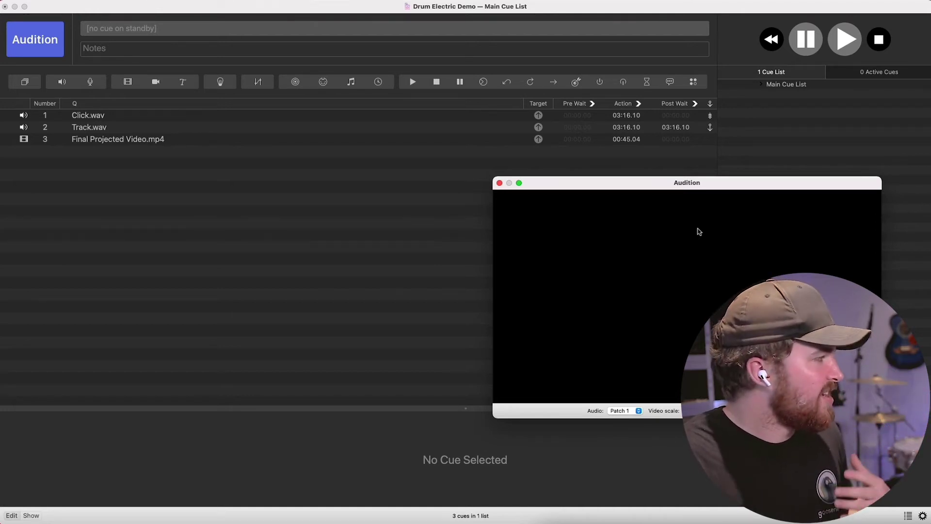
# Step: Clear the Audition window out of view and set the Track.wav cue's continue mode to Auto-continue
pyautogui.press('super+w')
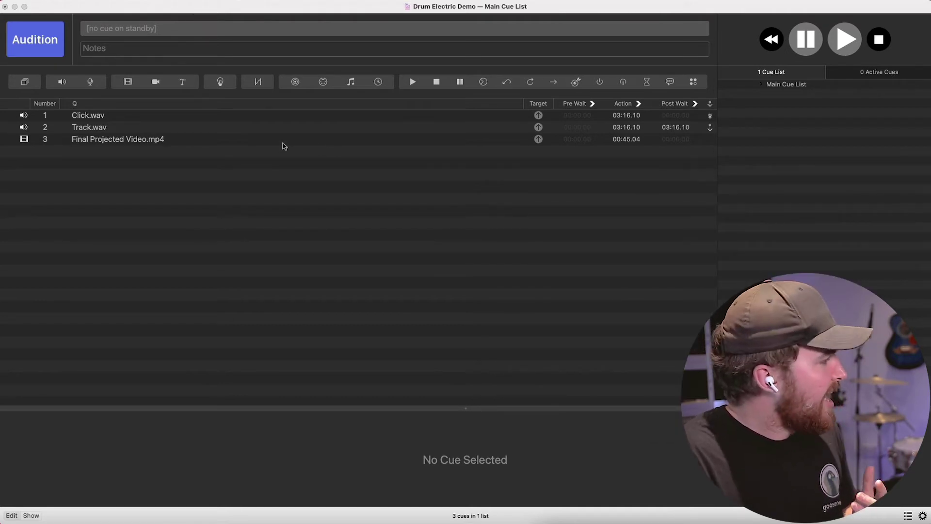
pyautogui.click(136, 128)
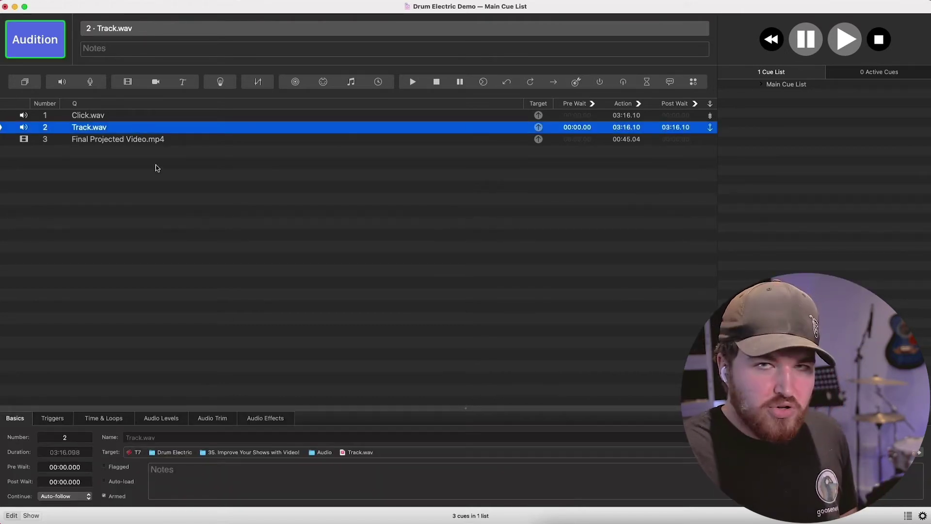
pyautogui.click(53, 495)
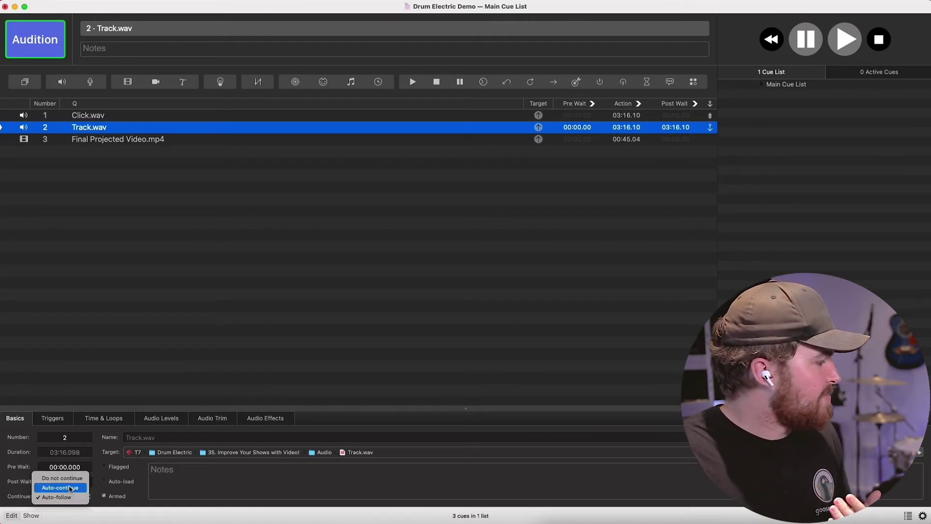
pyautogui.click(70, 489)
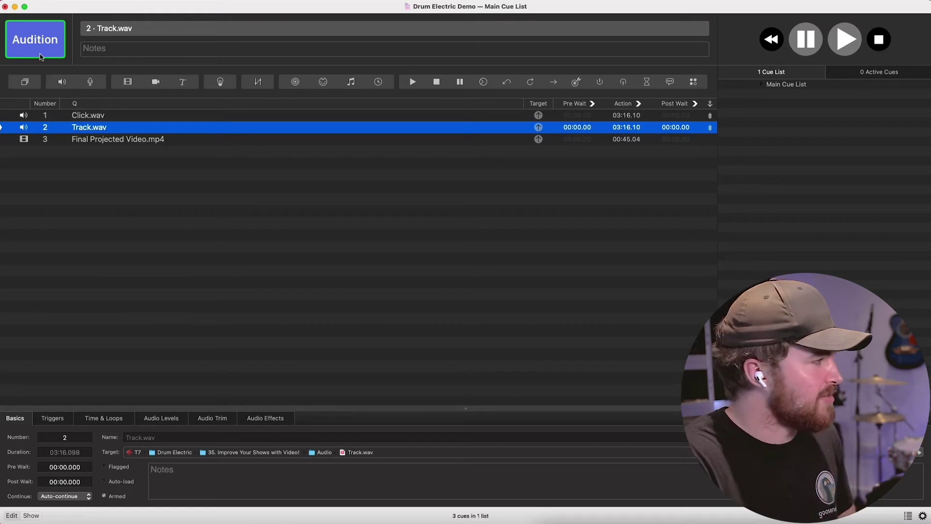
# Step: Bring the Audition window back into view, audition the sequence from the Click.wav cue, and stop all playback
pyautogui.click(124, 116)
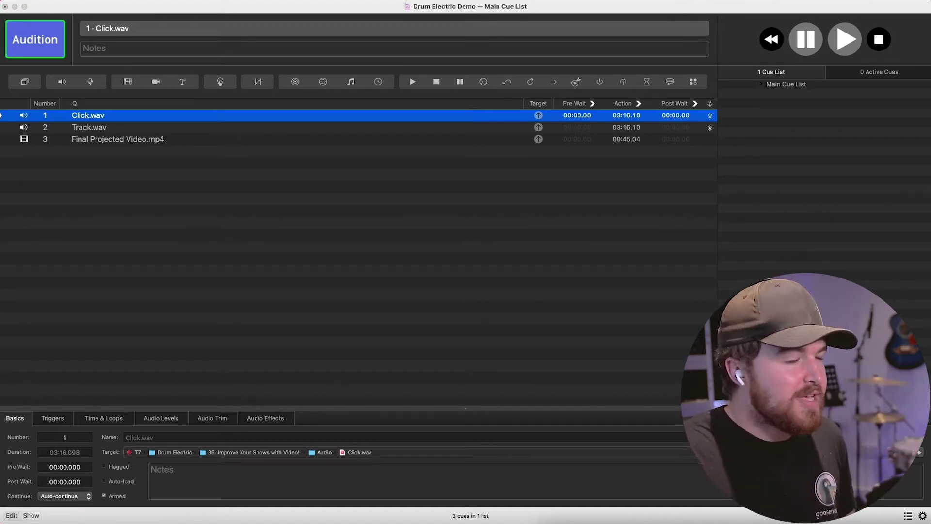
pyautogui.moveTo(930, 201); pyautogui.dragTo(618, 176)
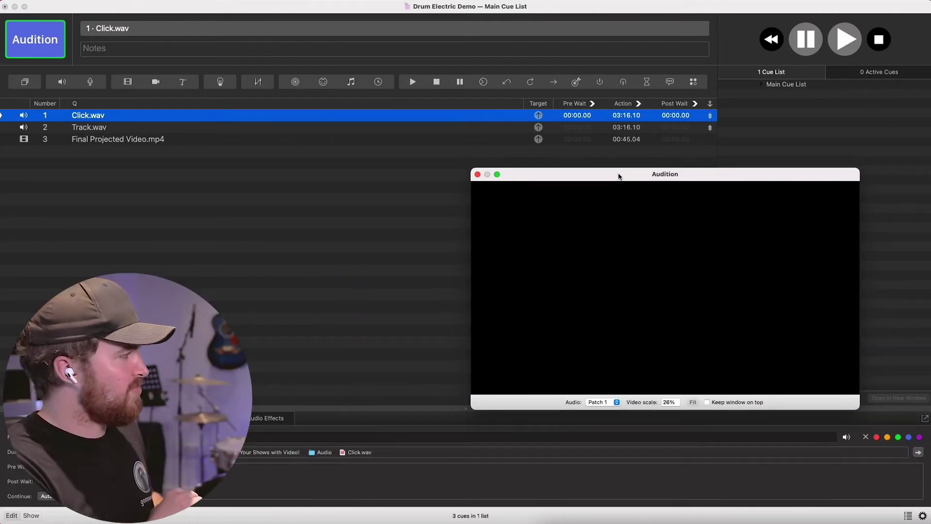
pyautogui.press('space')
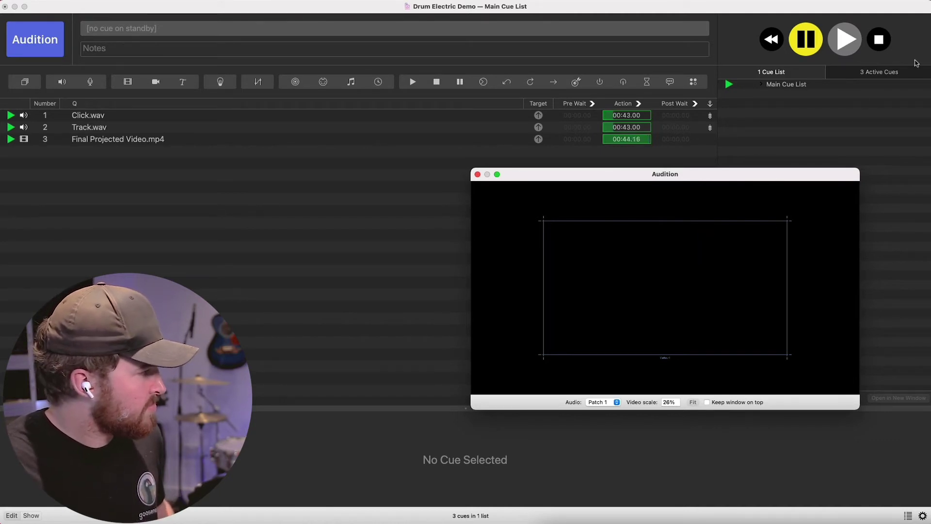
pyautogui.click(880, 44)
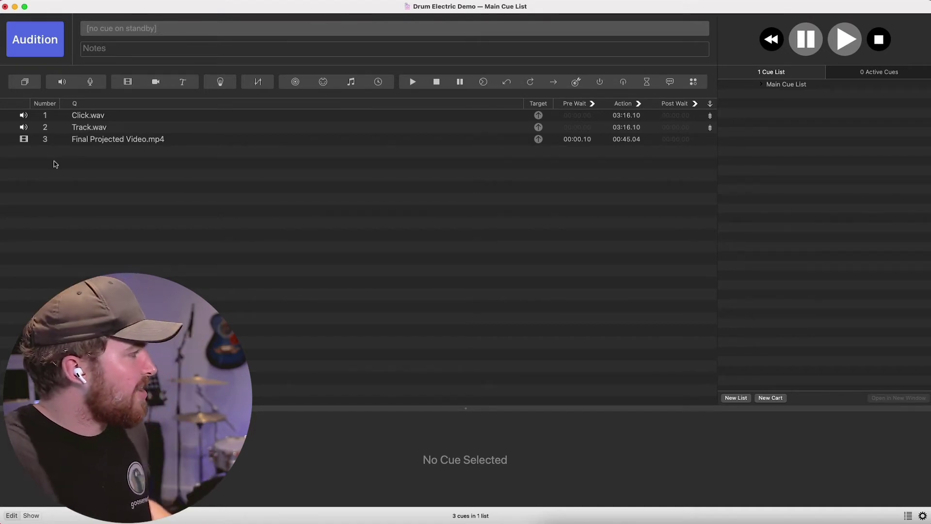
# Step: Group the Click.wav, Track.wav and Final Projected Video.mp4 cues into one Group cue and select that group
pyautogui.click(107, 124)
pyautogui.click(123, 152)
pyautogui.moveTo(108, 119); pyautogui.dragTo(103, 139)
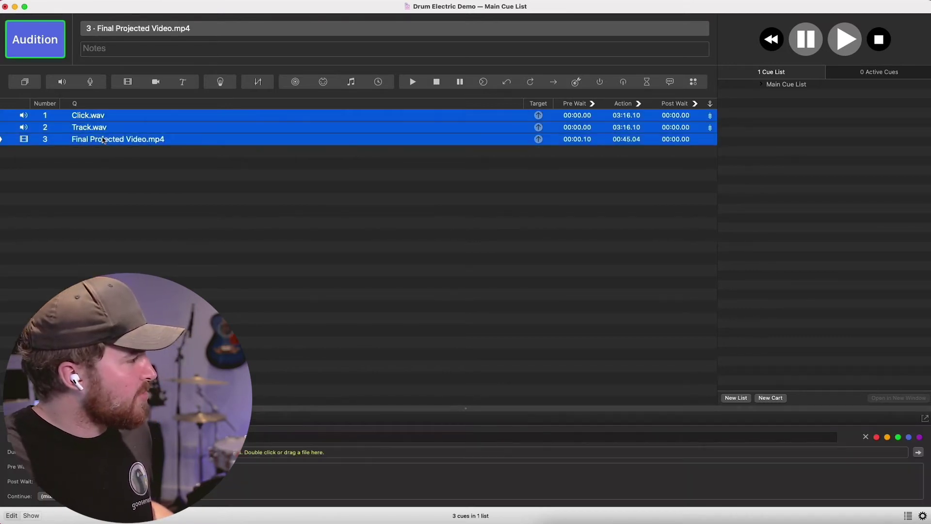
pyautogui.press('super+0')
pyautogui.click(106, 188)
pyautogui.click(72, 115)
pyautogui.click(66, 115)
pyautogui.click(67, 115)
pyautogui.click(103, 127)
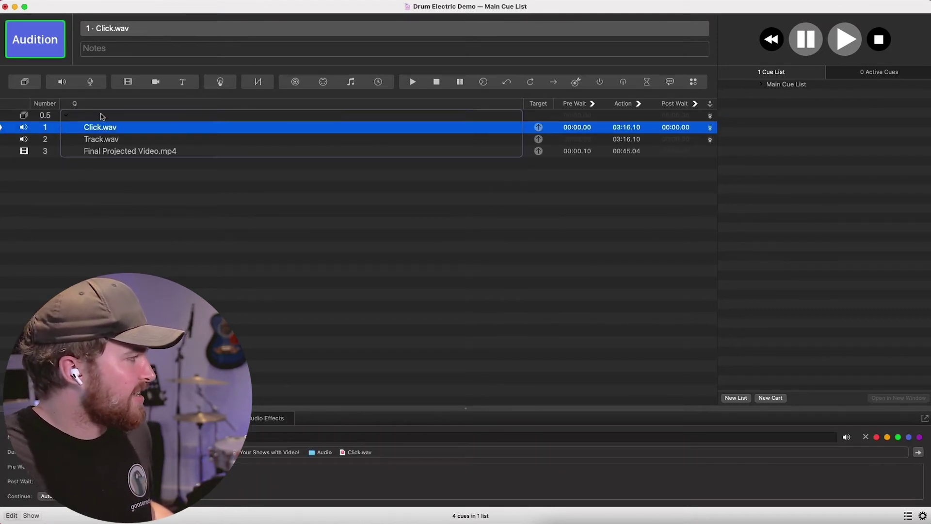
pyautogui.click(102, 115)
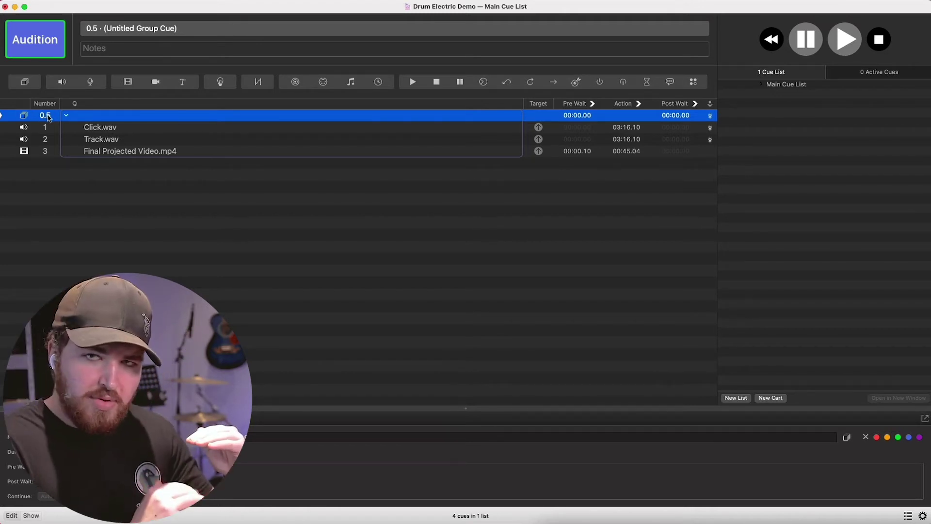
# Step: Collapse the untitled Group cue and name it First Track
pyautogui.click(66, 115)
pyautogui.doubleClick(77, 115)
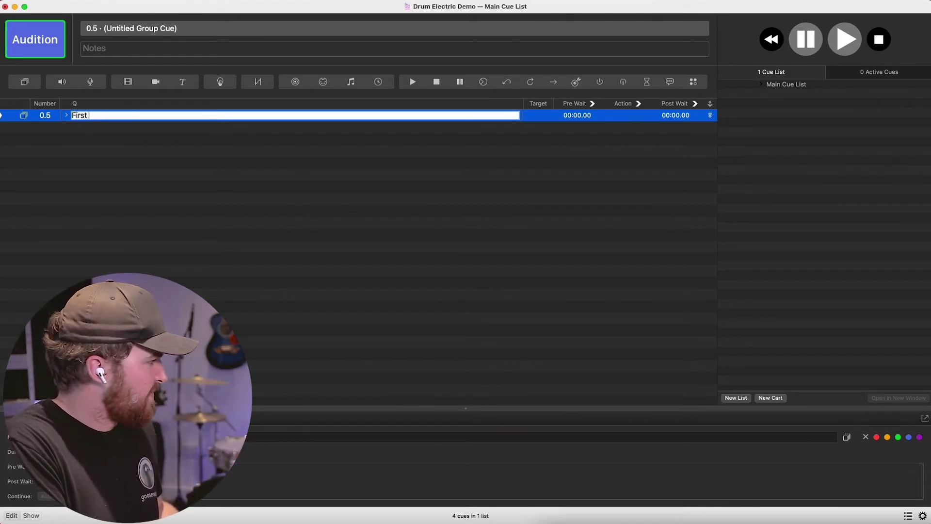
pyautogui.press('Return')
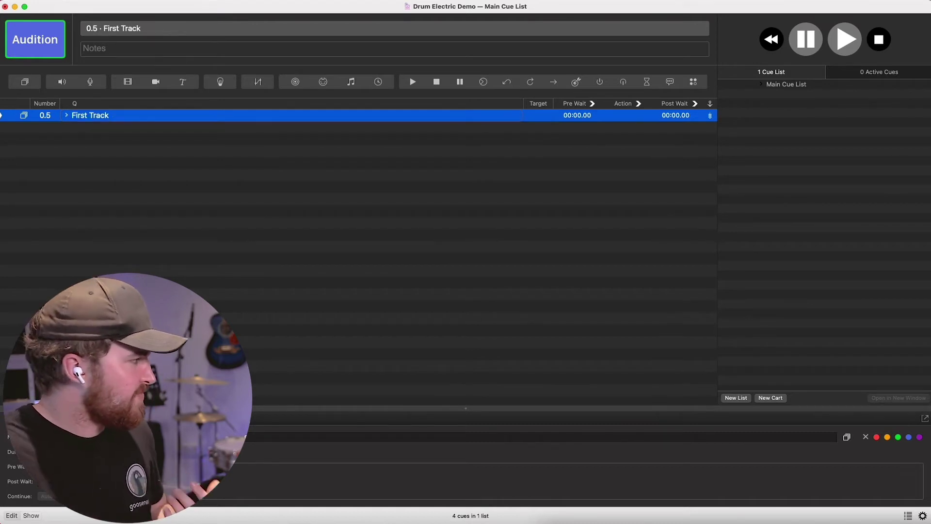
pyautogui.click(92, 141)
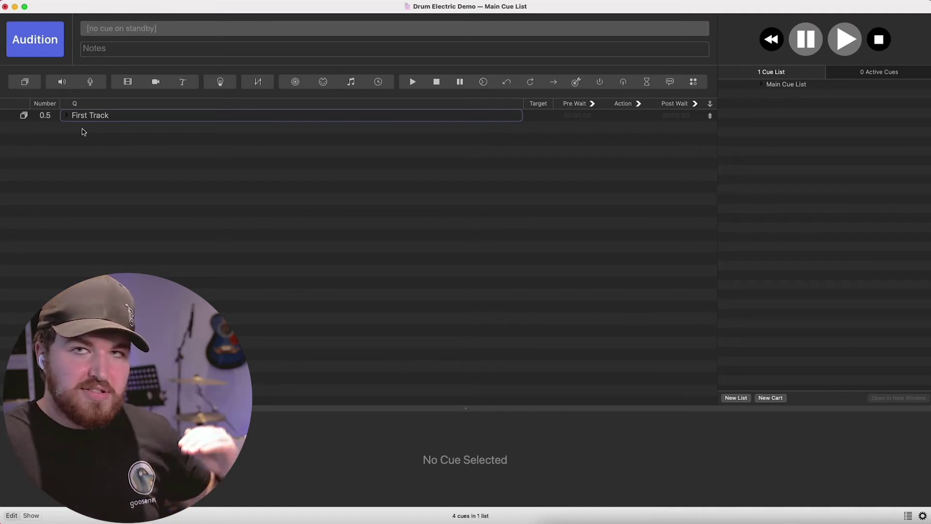
# Step: Expand the First Track group, audition it starting from the Track.wav cue, and stop all playback
pyautogui.click(67, 115)
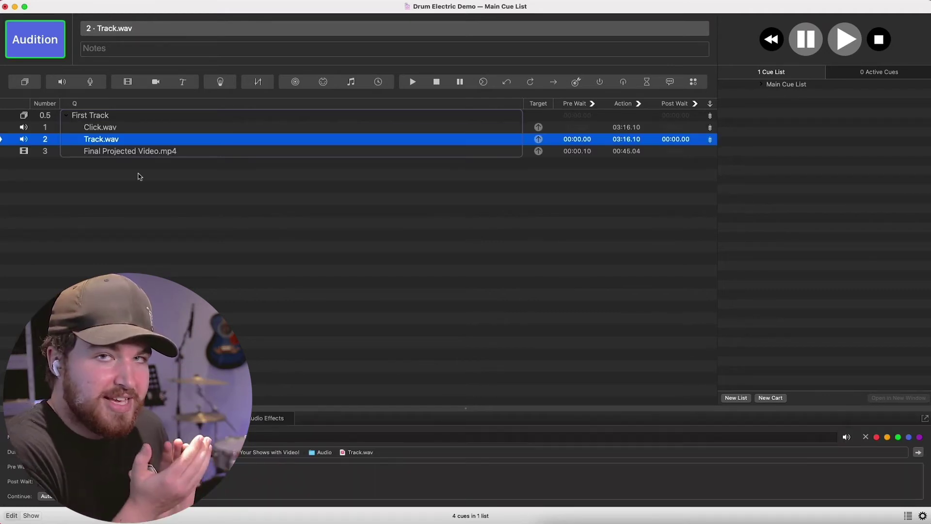
pyautogui.press('space')
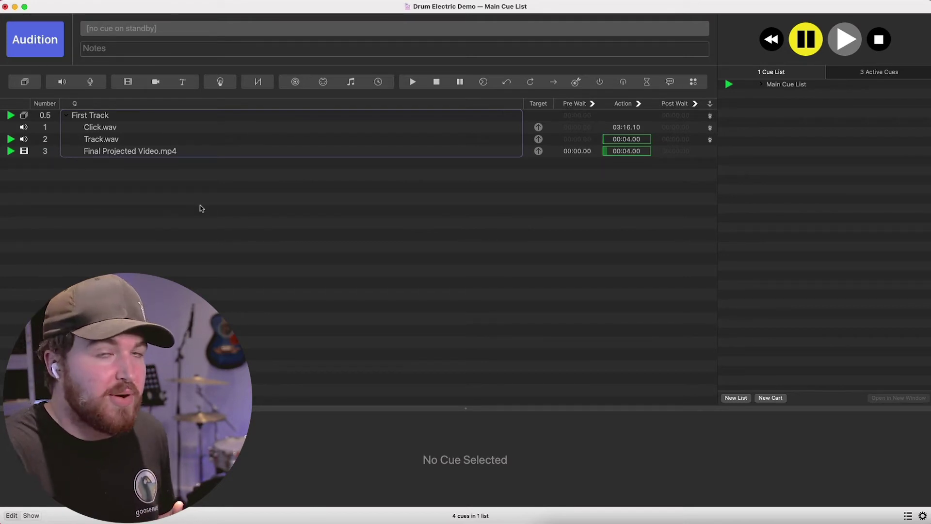
pyautogui.click(872, 38)
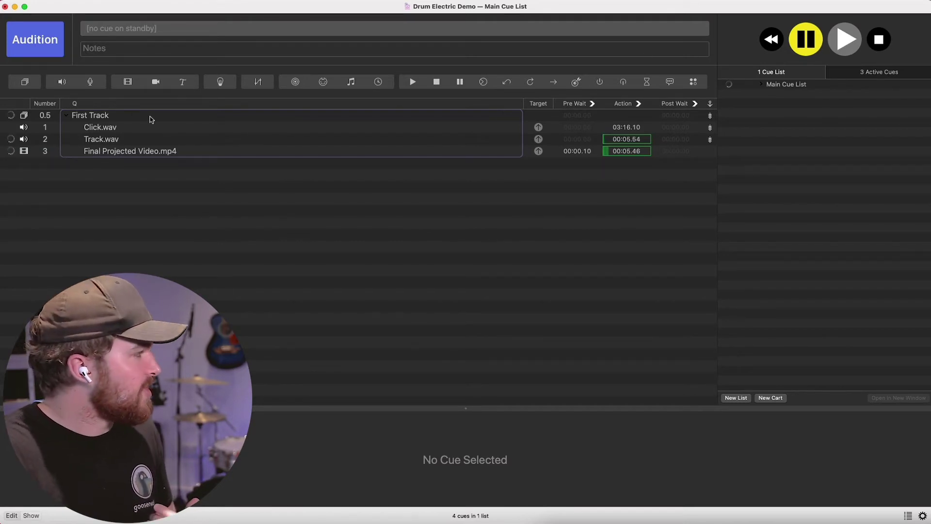
# Step: Audition the whole First Track group with the Audition window in view, and stop all playback
pyautogui.click(74, 116)
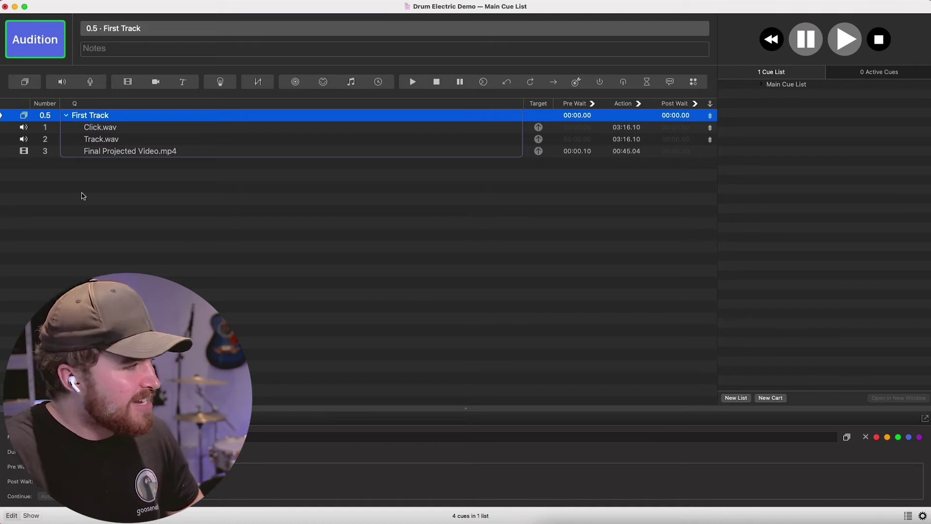
pyautogui.click(30, 50)
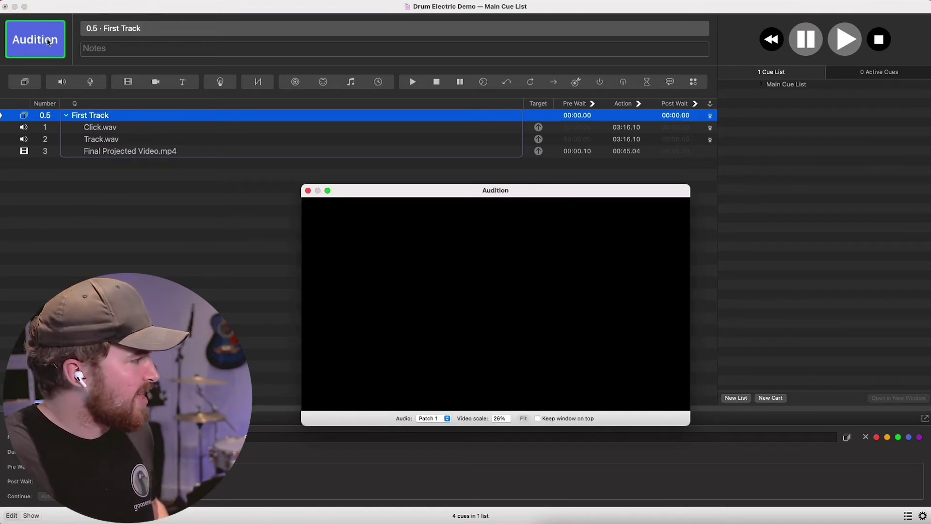
pyautogui.press('space')
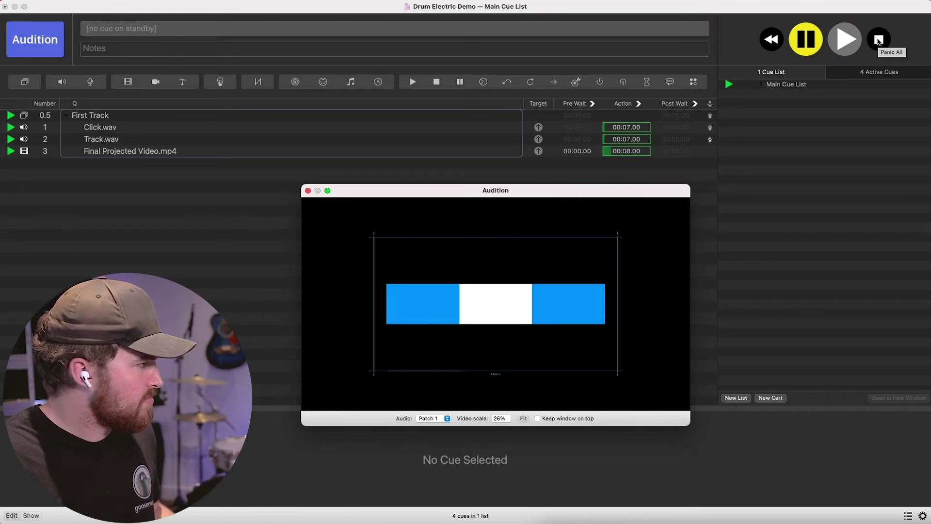
pyautogui.click(879, 40)
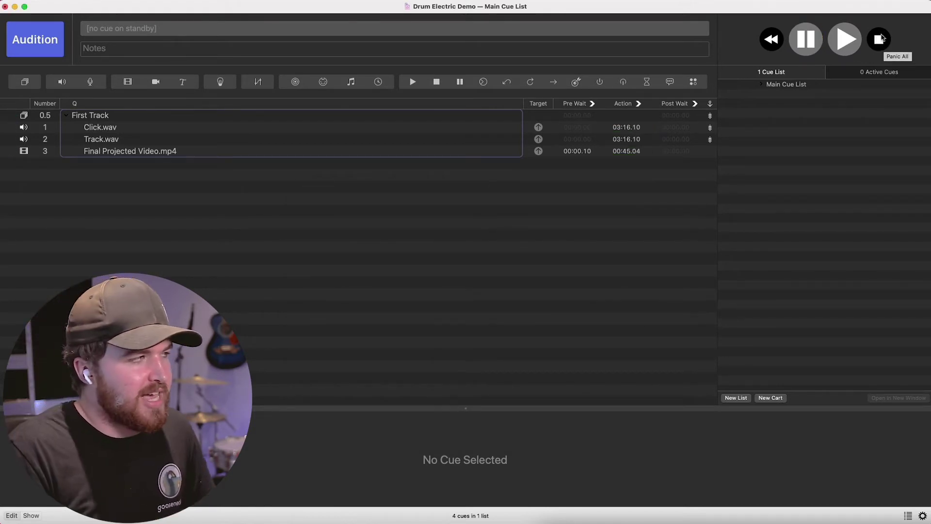